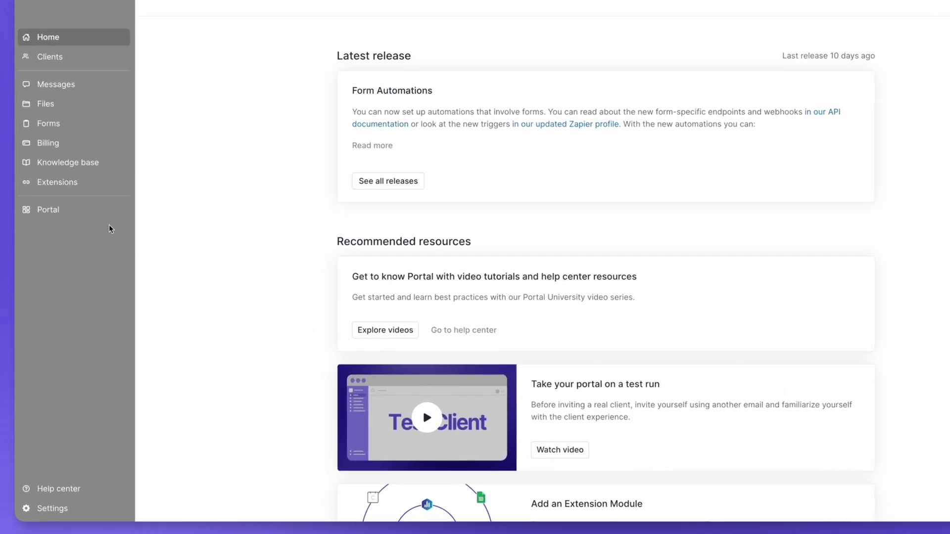
Upload Logo.png as the logo icon in Customization and save the cropped DS logo
click(114, 257)
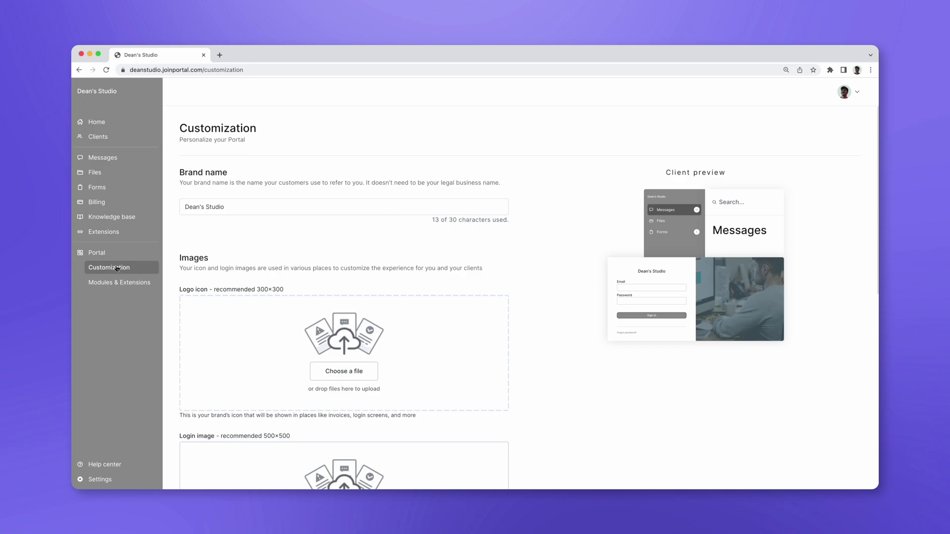
click(321, 375)
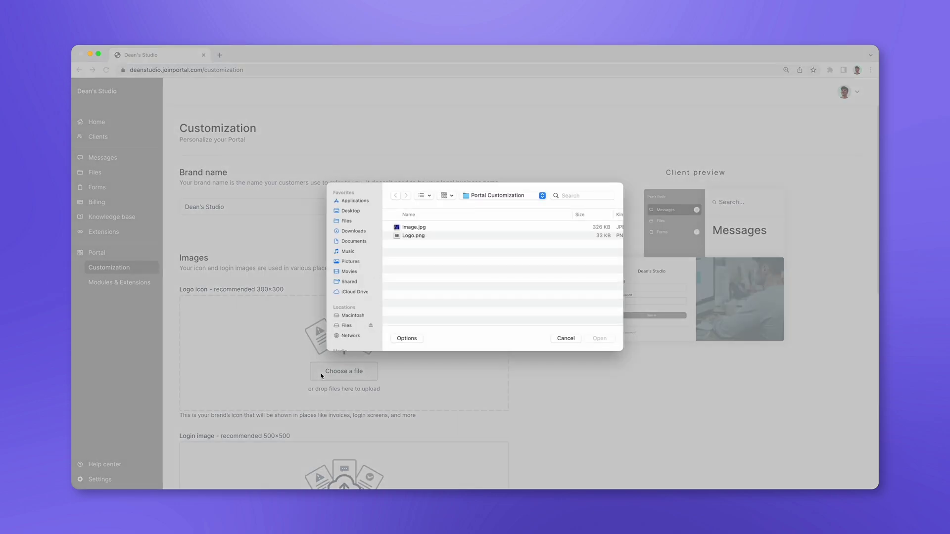
click(432, 238)
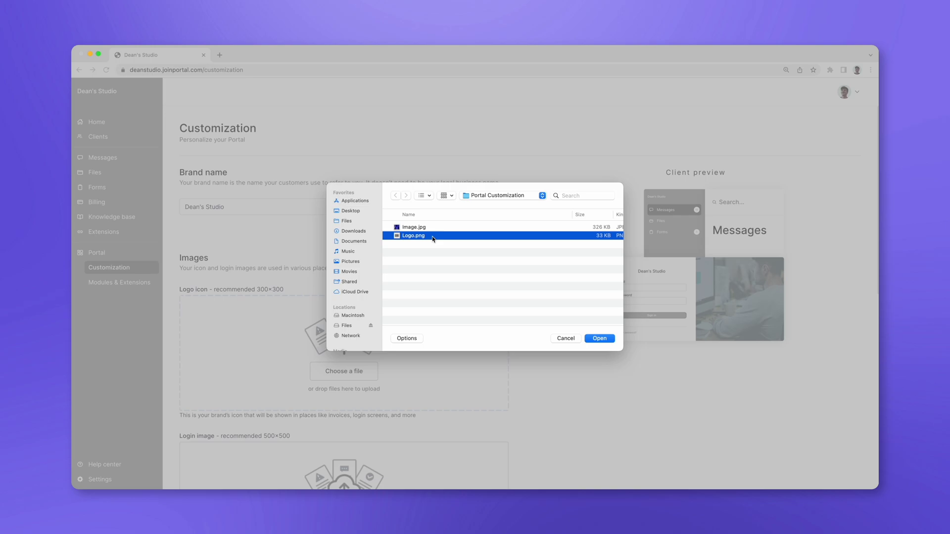
click(600, 339)
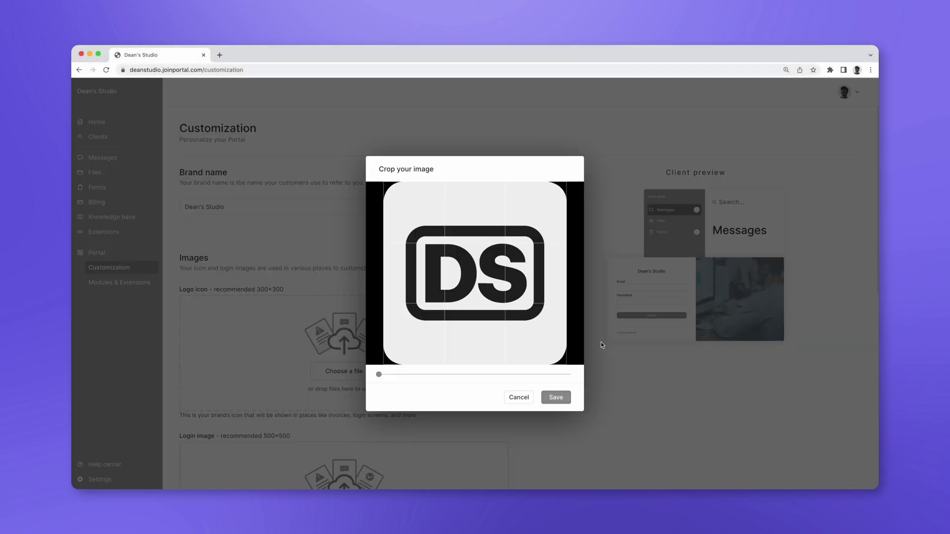
click(562, 397)
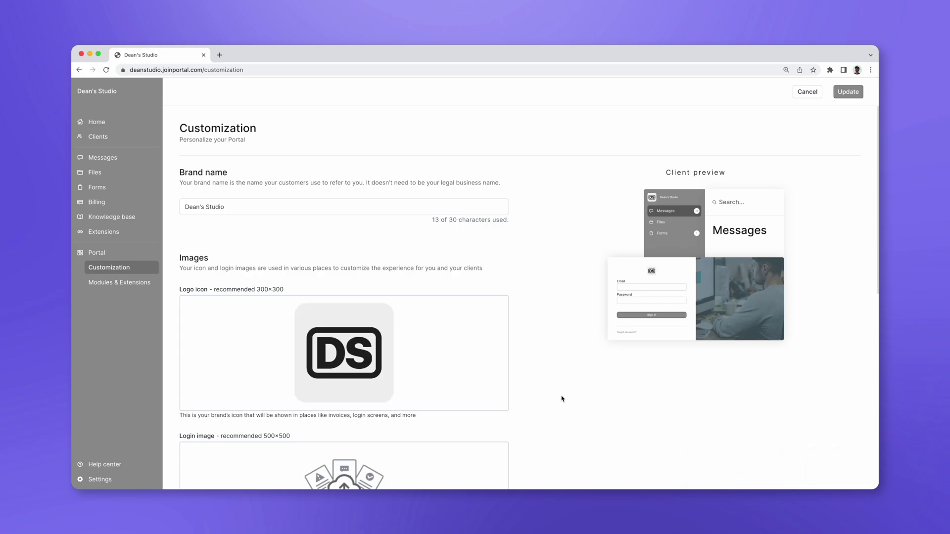
Upload Image.jpg as the login image and save the crop
scroll(562, 398, down, 5)
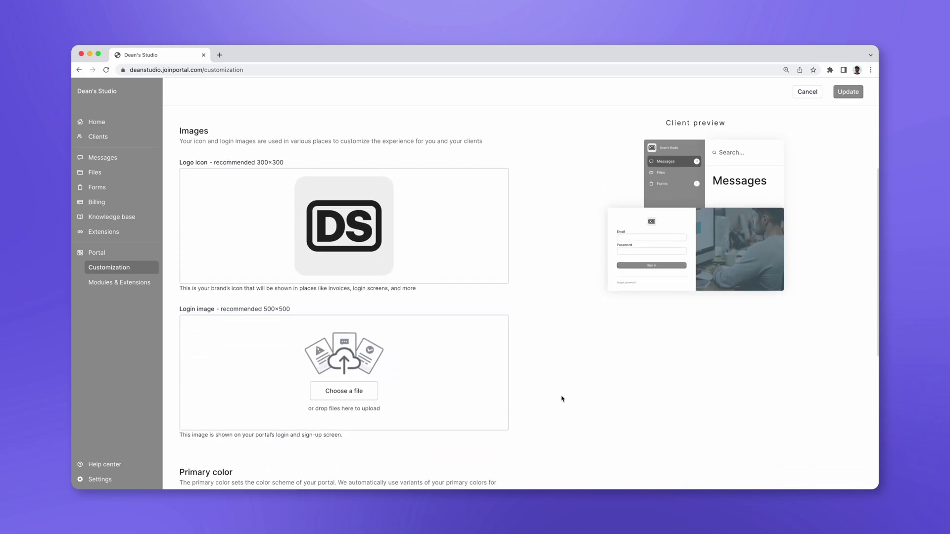
click(348, 396)
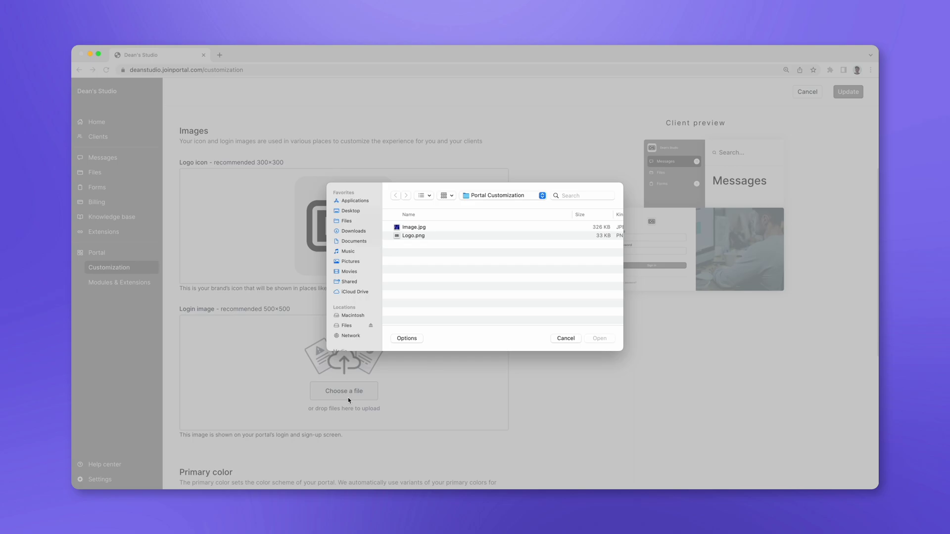
click(413, 229)
click(600, 340)
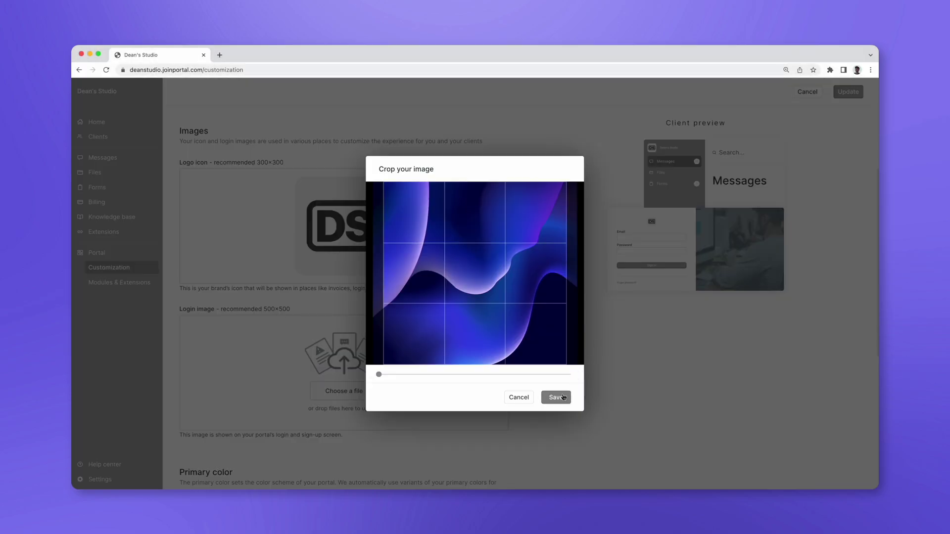
click(559, 398)
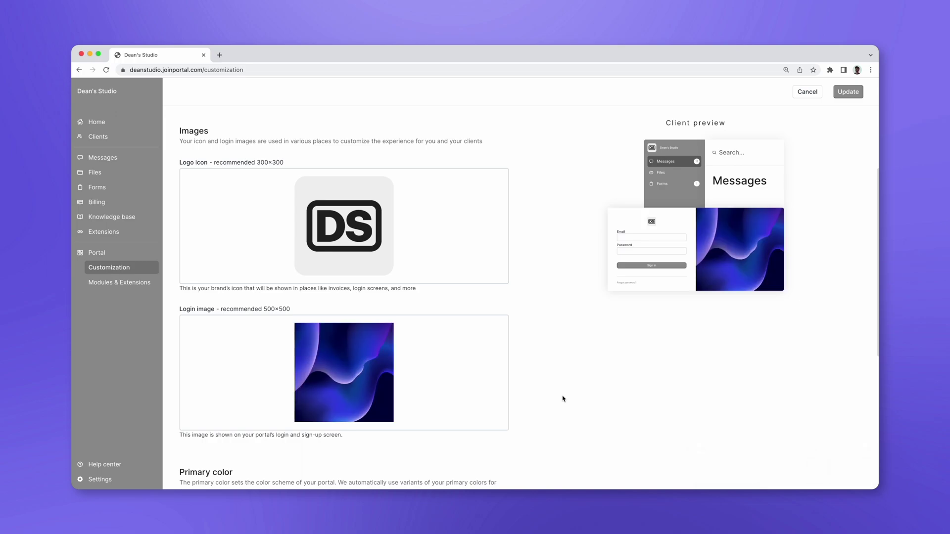
Set the primary color hex to 232323 and save the customization
scroll(563, 398, down, 3)
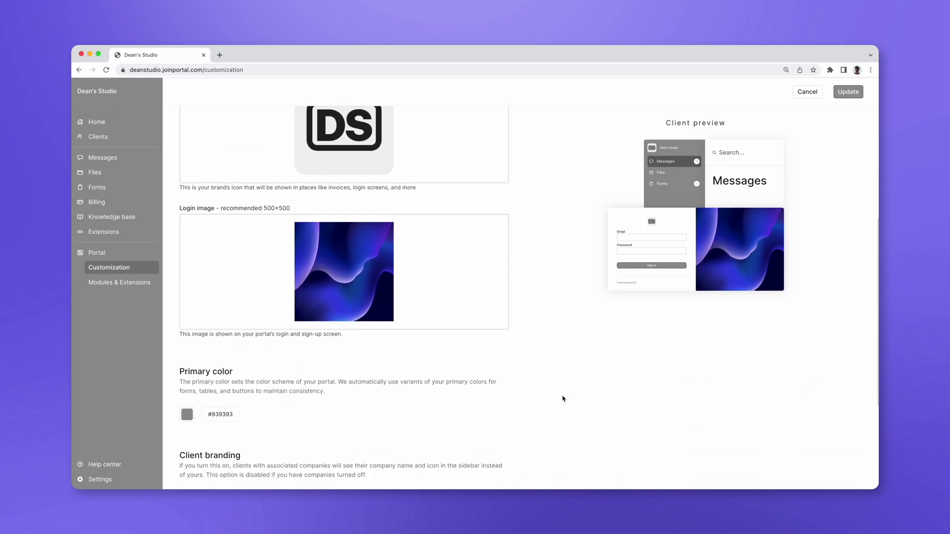
double_click(233, 419)
text(232323)
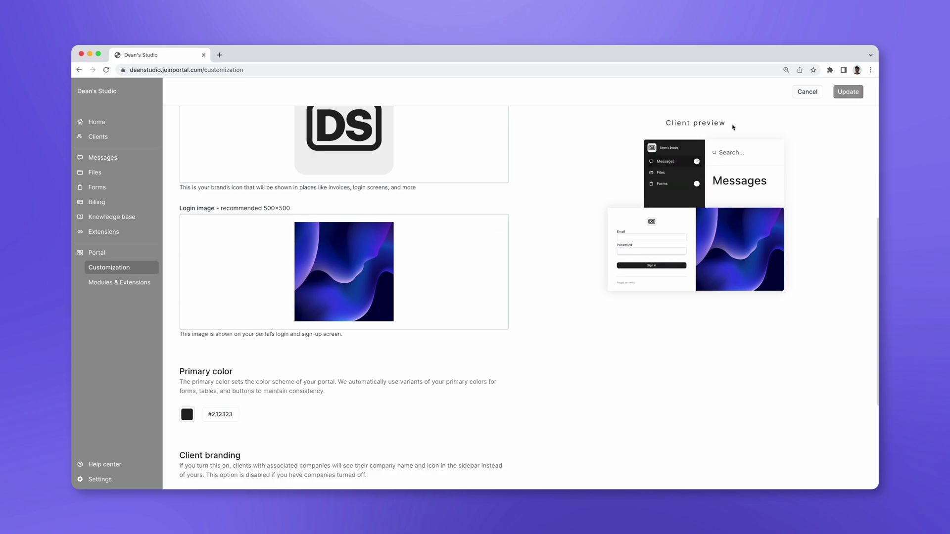
click(846, 94)
click(552, 310)
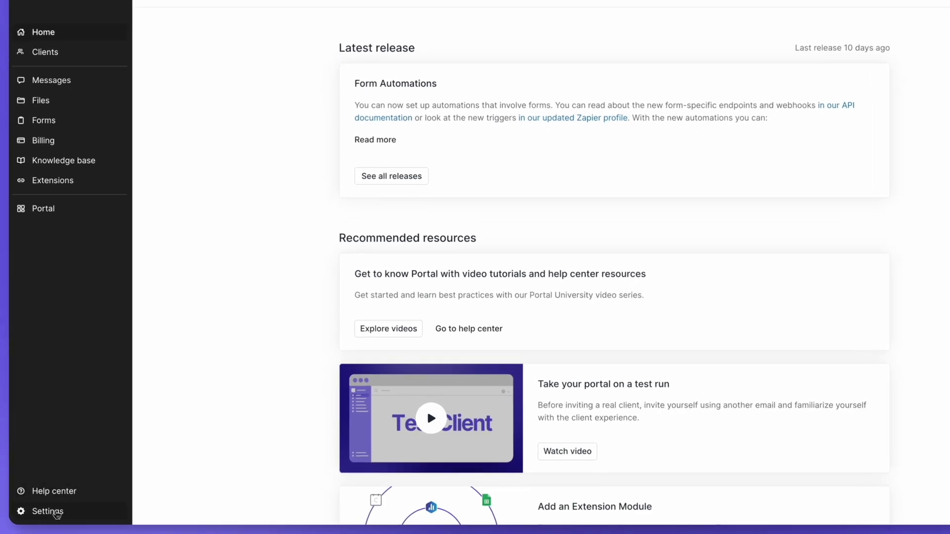
Open Settings > Messaging and review the welcome message content for new sign-ups
click(101, 479)
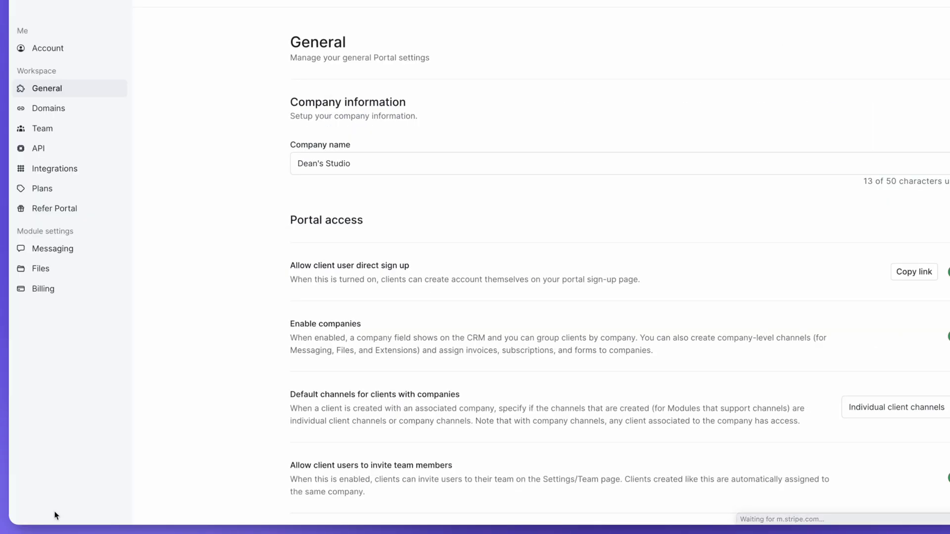
click(43, 258)
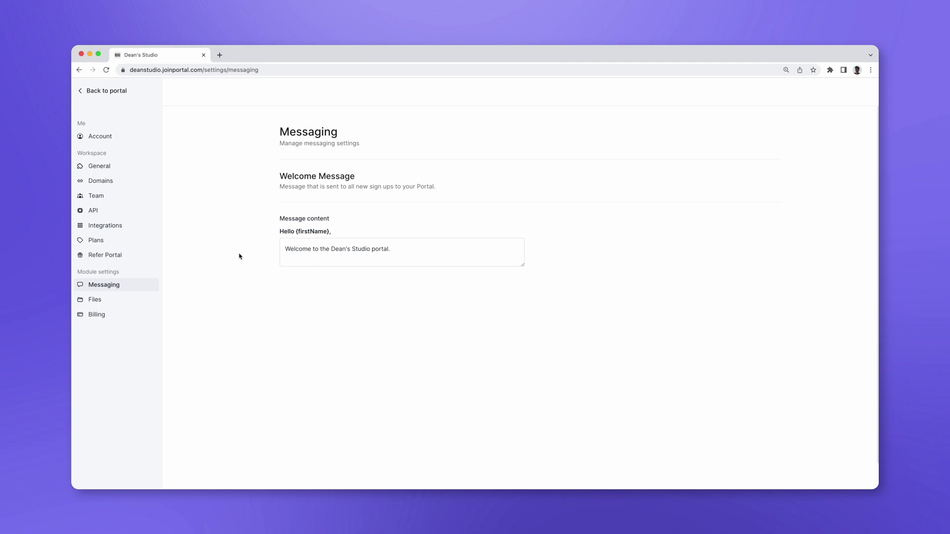
click(437, 248)
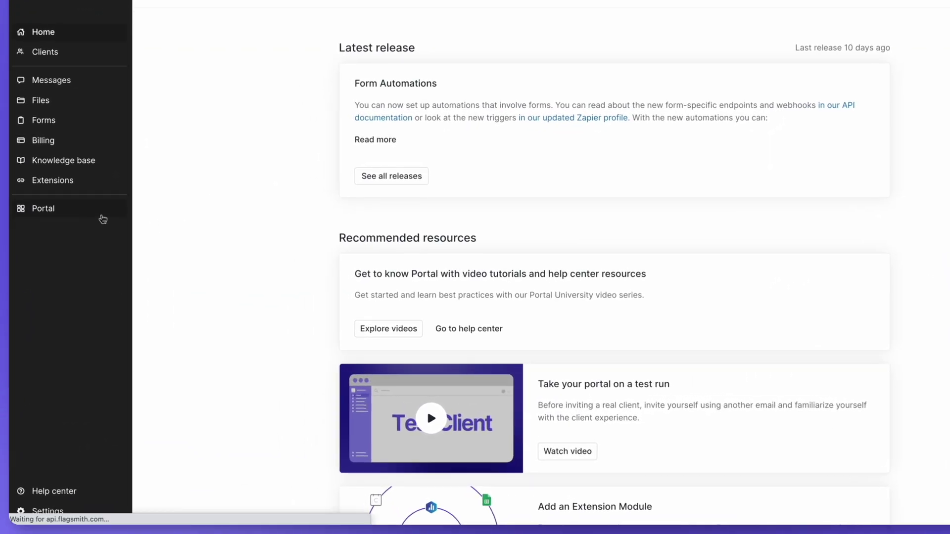
Go to Customization > Modules & Extensions and open the Add new module page
click(139, 257)
click(106, 248)
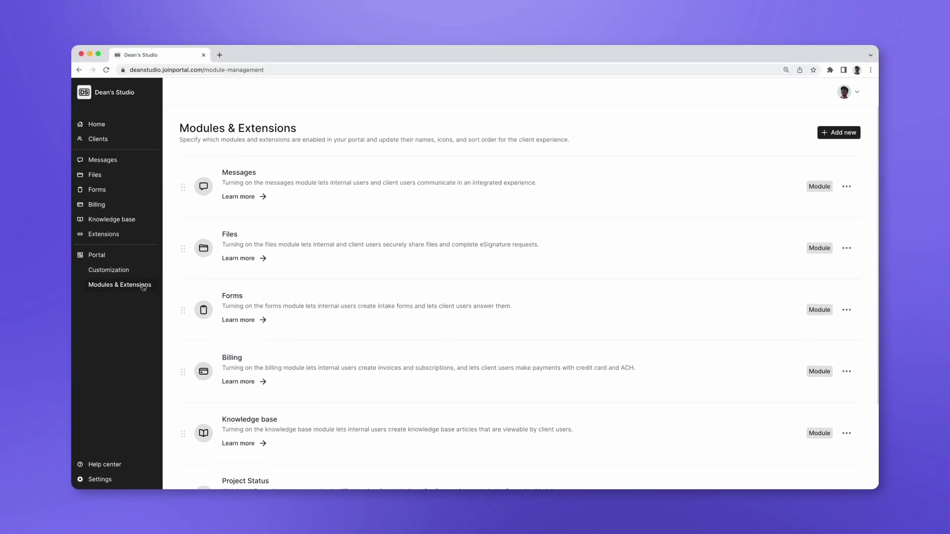
click(828, 132)
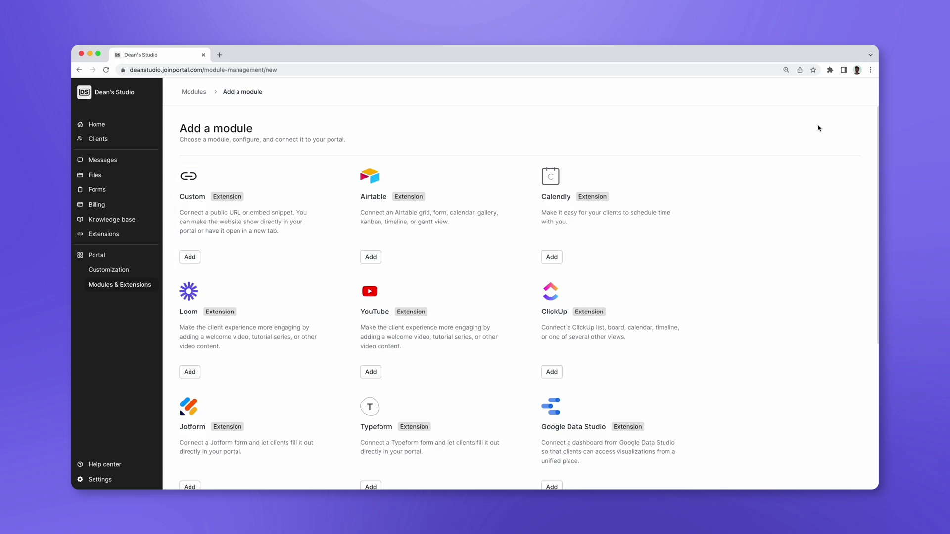
Disable the Forms module from the Modules & Extensions list
click(204, 94)
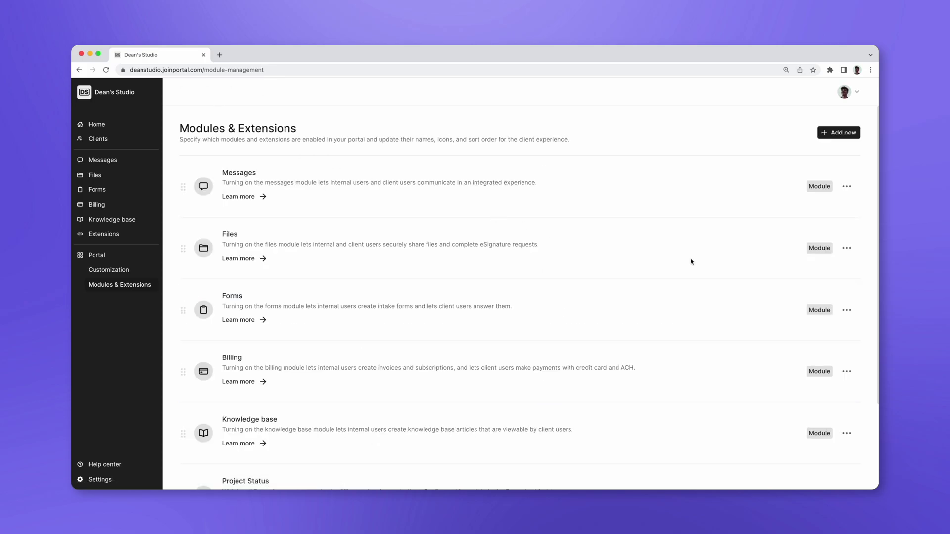
click(847, 310)
click(819, 341)
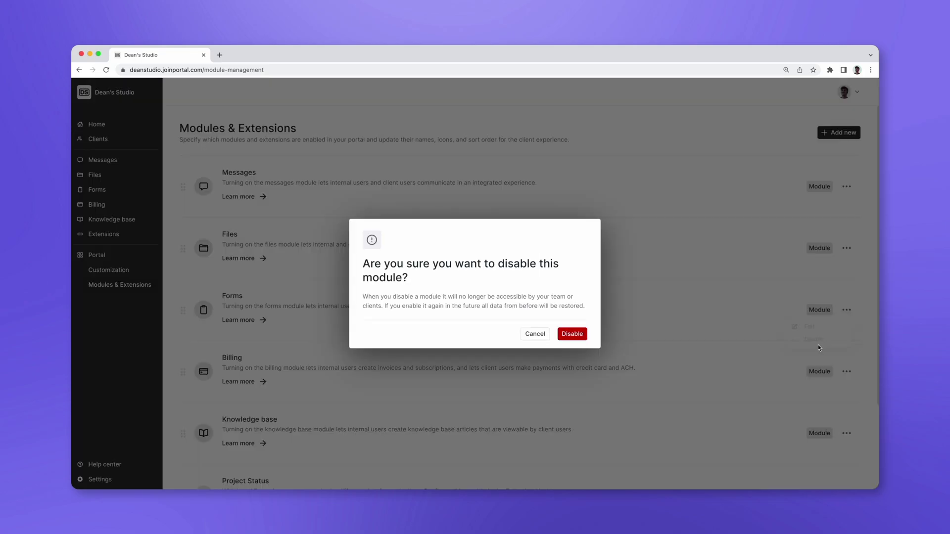
click(571, 334)
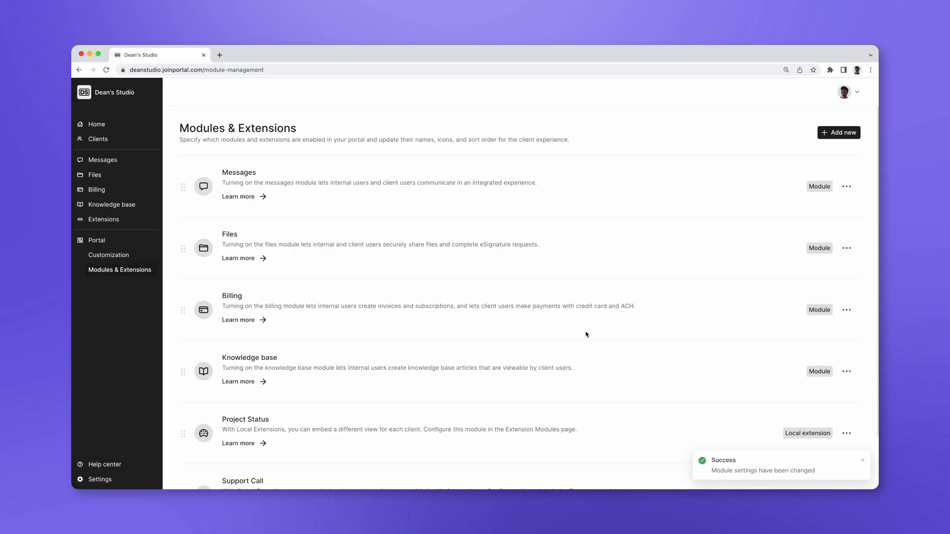
Rename the Knowledge base module to 'Guide' with a lined-document icon and save
click(846, 372)
click(821, 389)
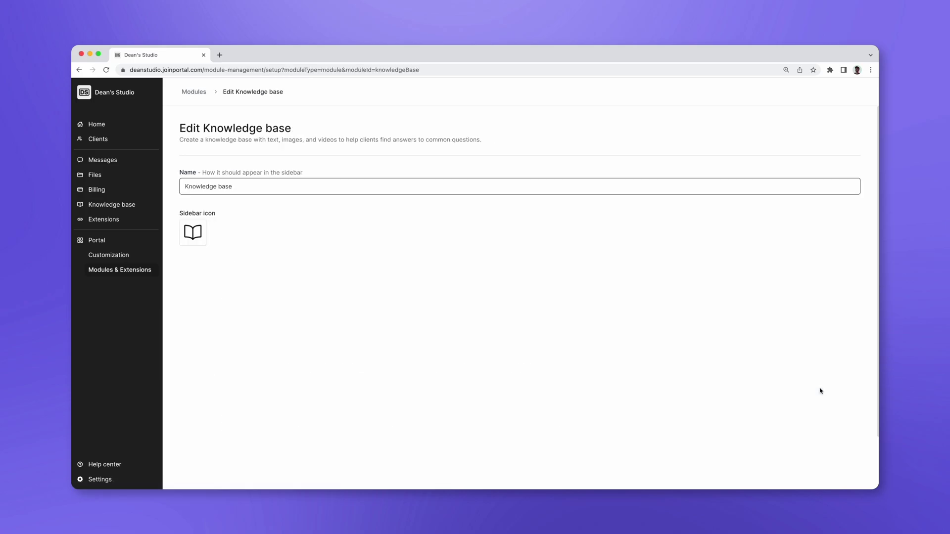
click(201, 228)
click(198, 231)
scroll(198, 281, down, 2)
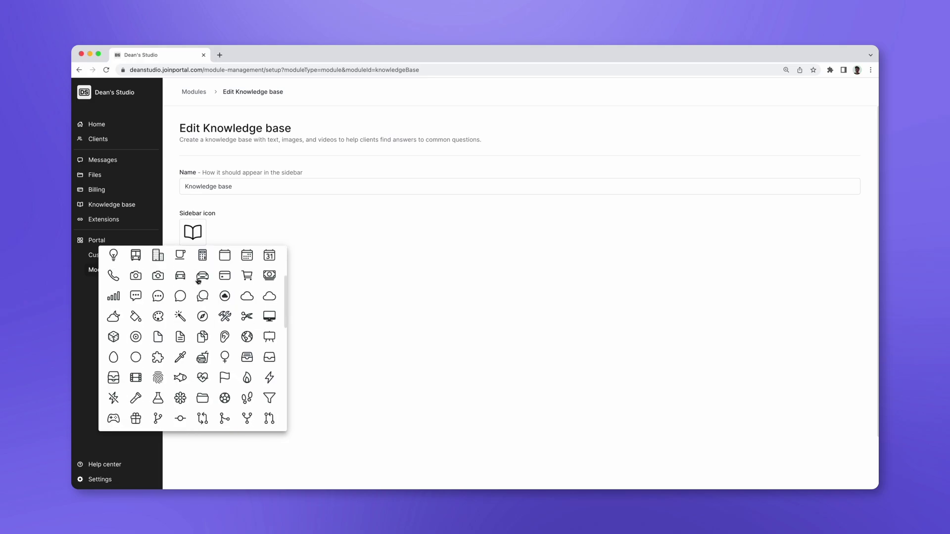
click(180, 334)
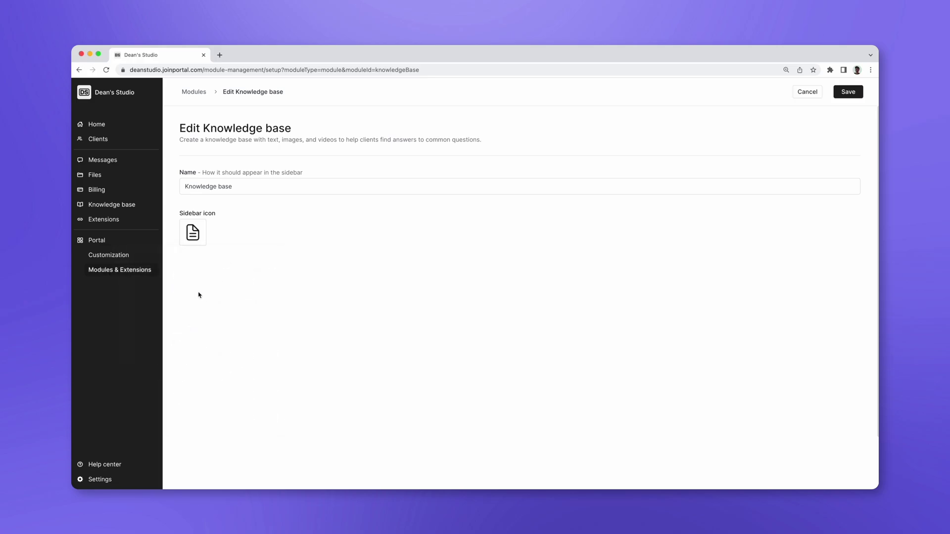
triple_click(246, 185)
text(Guide)
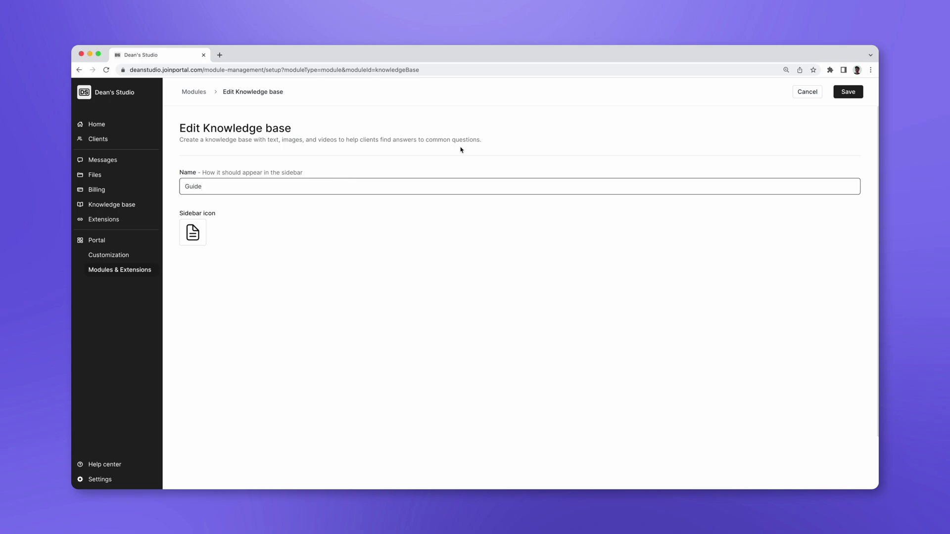
click(841, 93)
click(551, 314)
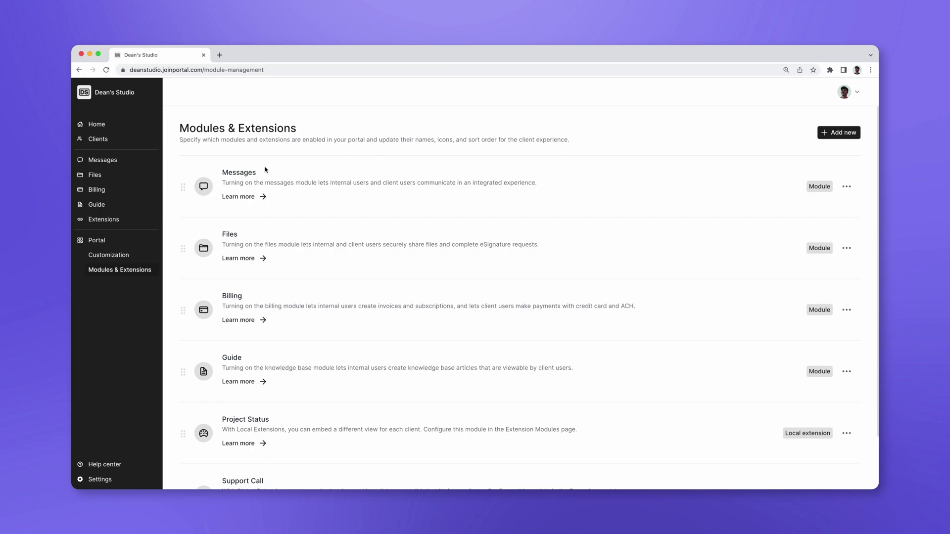
Drag Project Status to the top of the module list and save the new order
drag(183, 434, 181, 189)
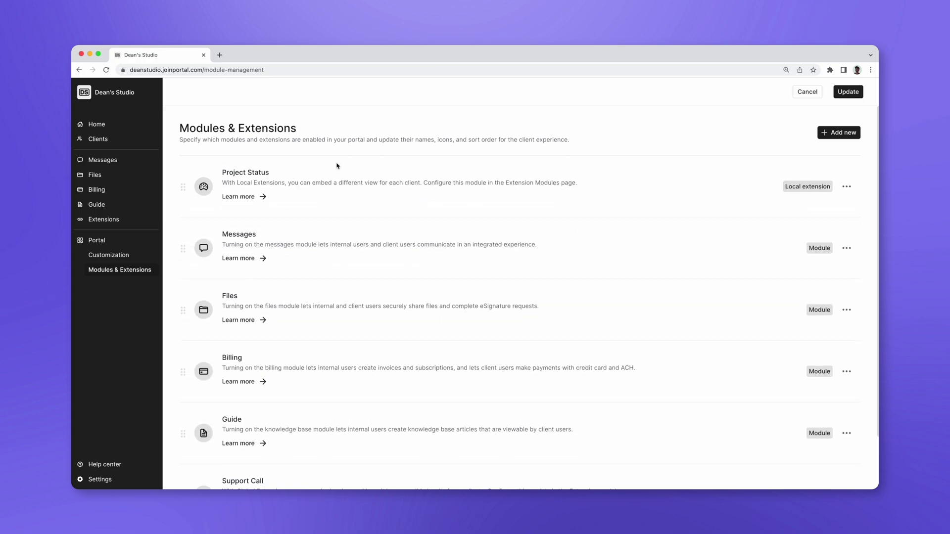
click(846, 94)
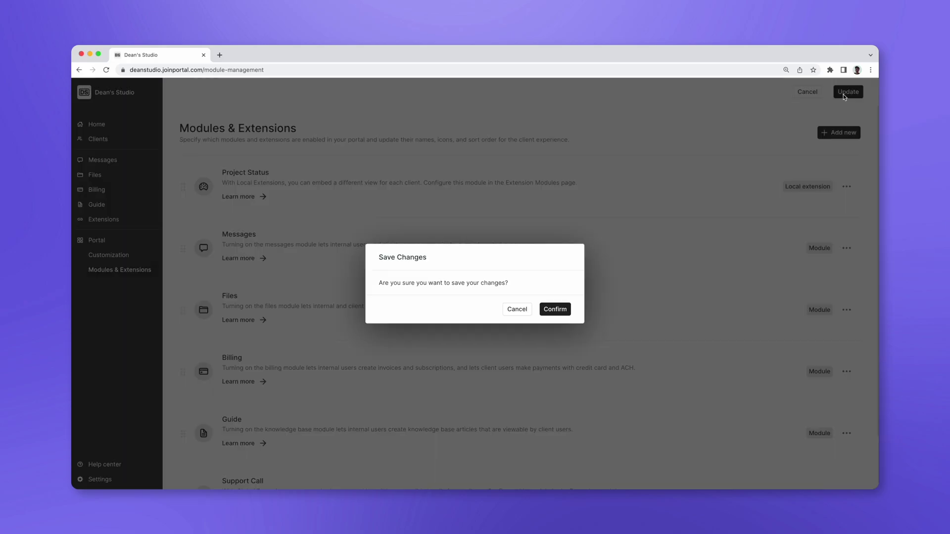
click(553, 313)
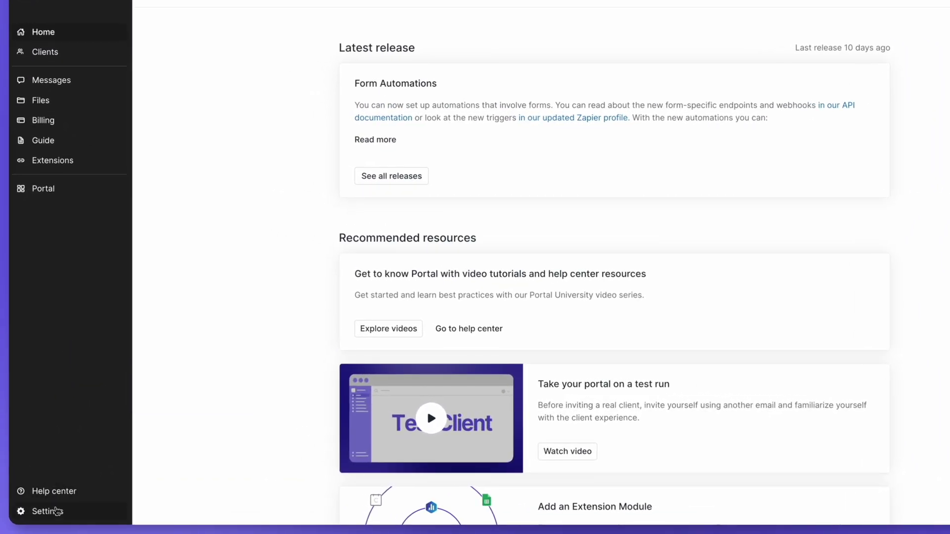
Open Settings > Domains and start the Use custom domain setup for the portal
click(55, 504)
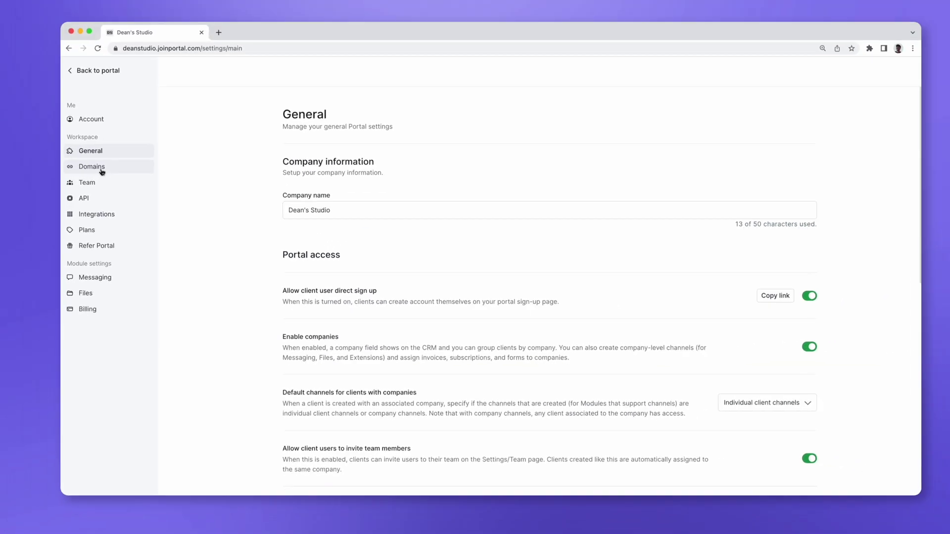
click(62, 114)
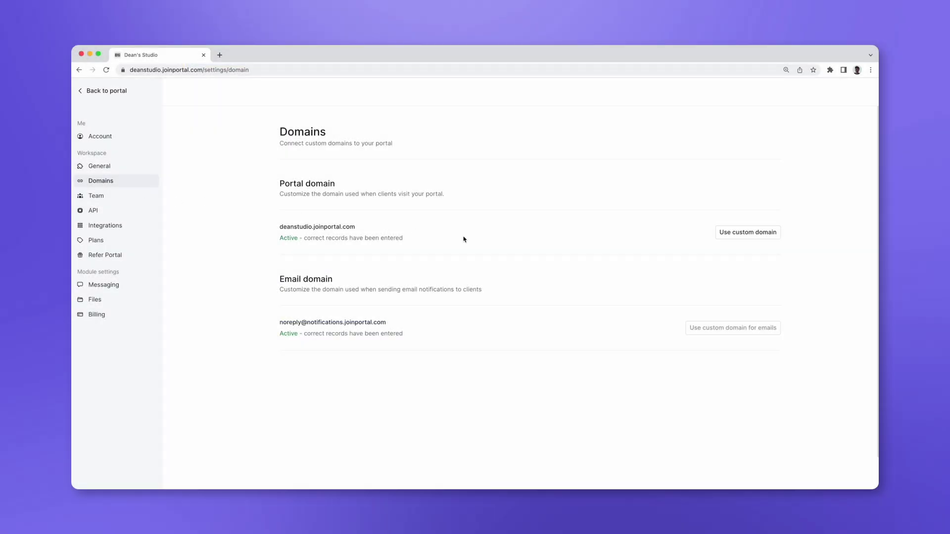
click(735, 234)
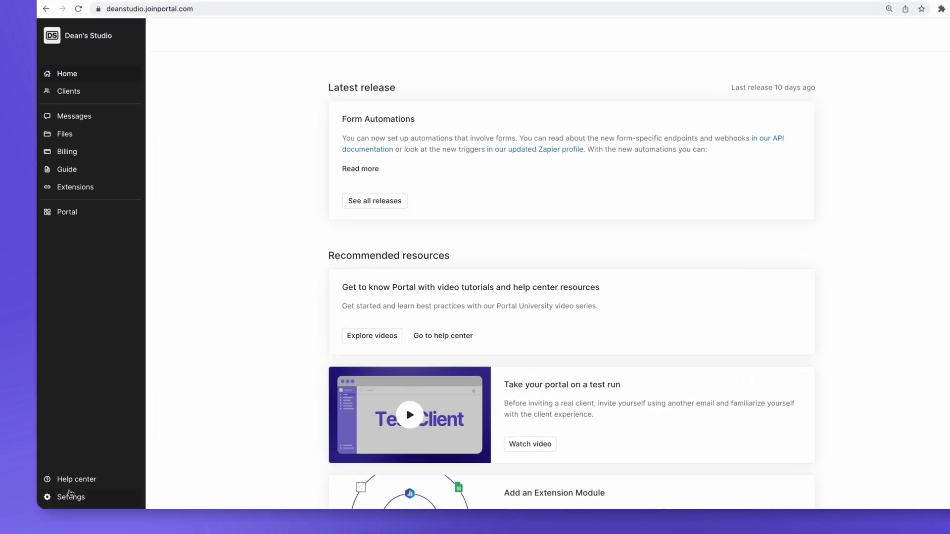
Open the API page under Workspace settings for REST API keys and webhooks
click(107, 476)
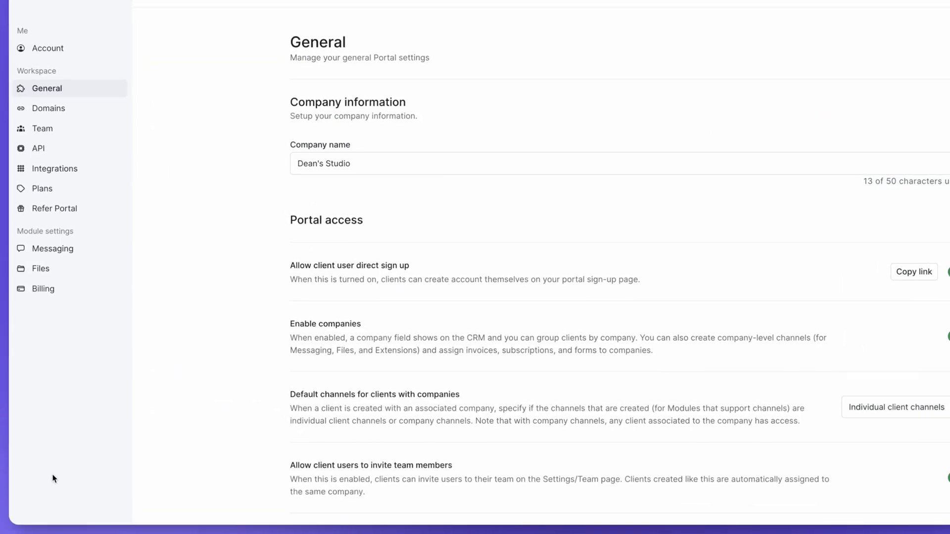
click(55, 154)
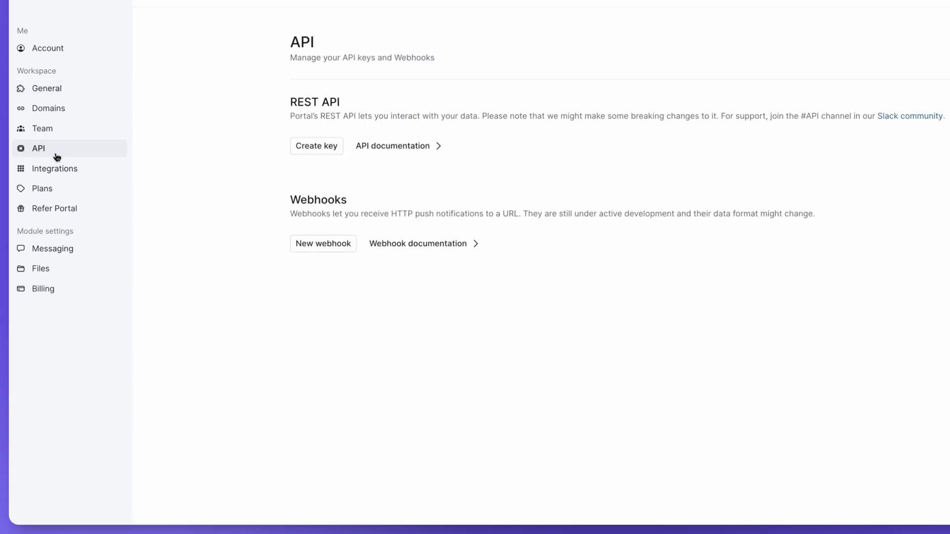